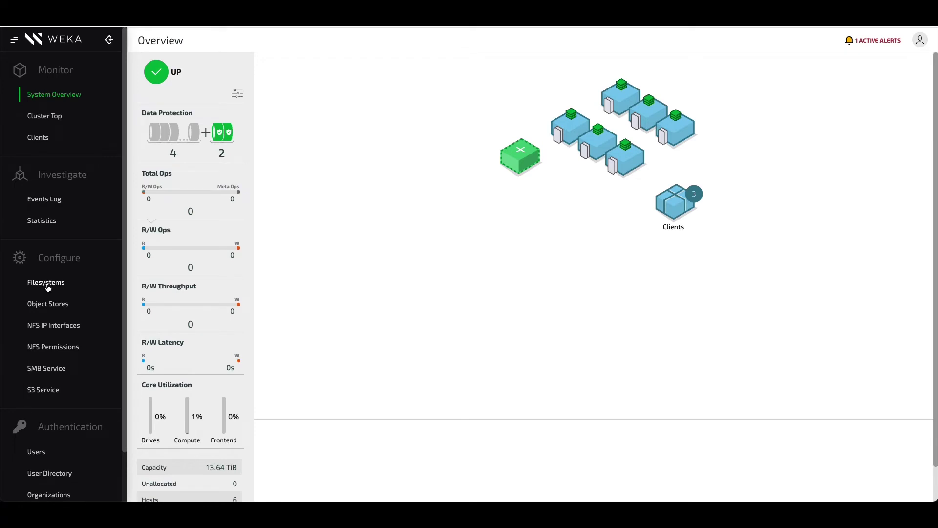
Check the default filesystem's 13.64 TiB capacity in the Filesystems list, then return to the terminal.
{"action": "left_click", "coordinate": [47, 284]}
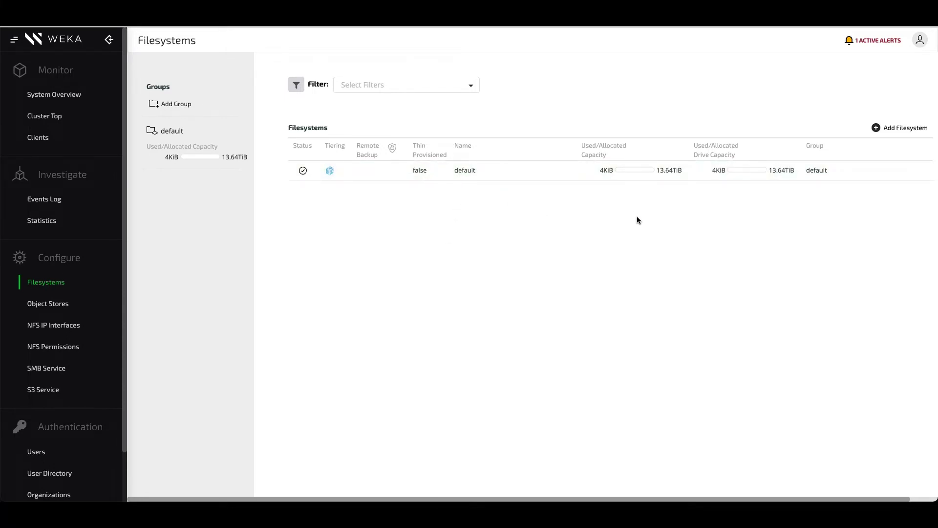
{"action": "mouse_move", "coordinate": [662, 180]}
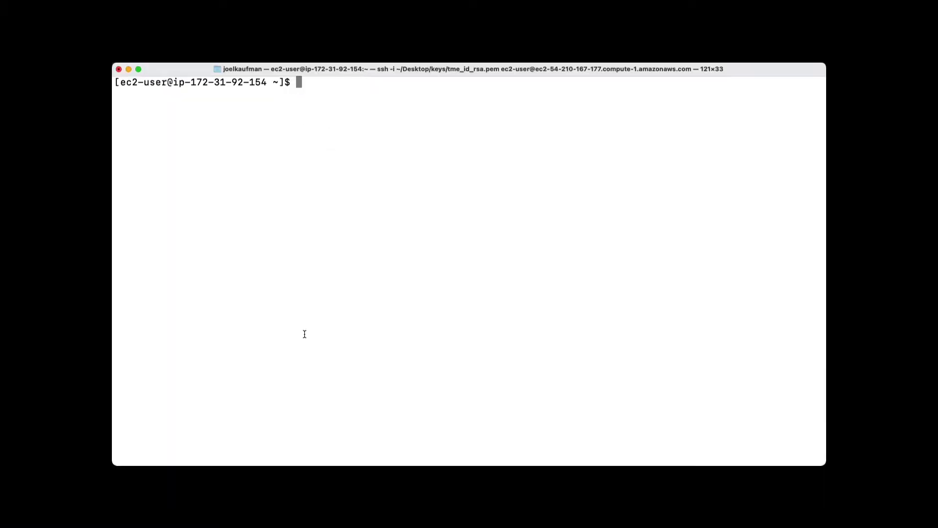
Run 'mount | grep /mnt/weka' and highlight the wekafs /mnt/weka and NFS /mnt/weka-nfs lines.
{"action": "type", "text": "df -h | grep /mnt/weka"}
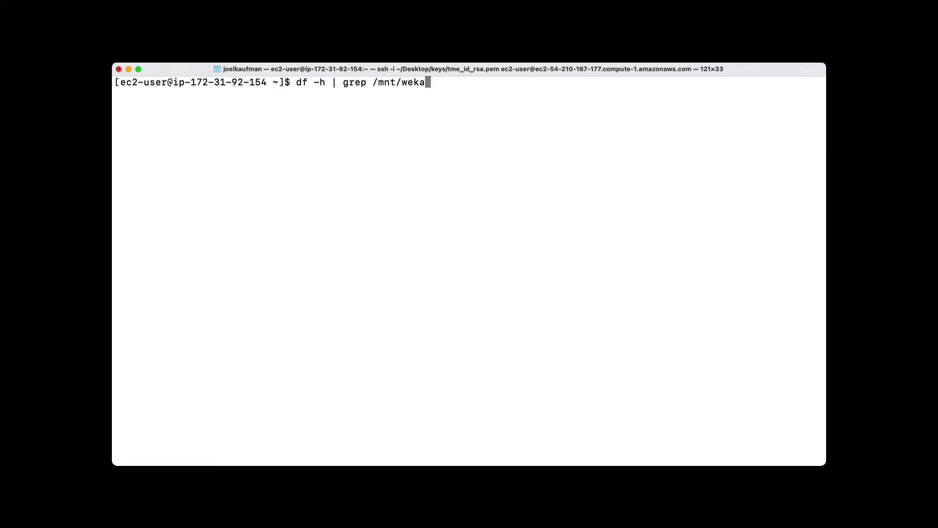
{"action": "key", "text": "Up"}
{"action": "key", "text": "Return"}
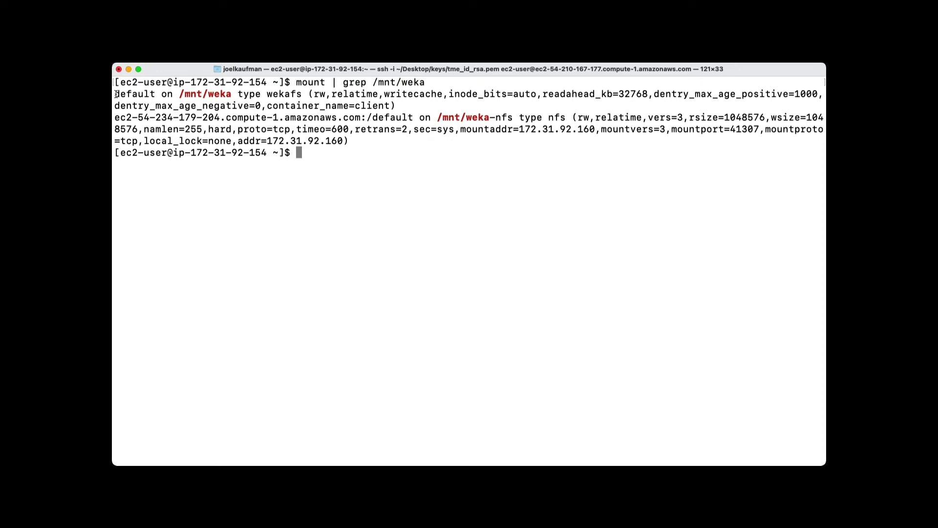
{"action": "left_click_drag", "start_coordinate": [115, 93], "coordinate": [301, 96]}
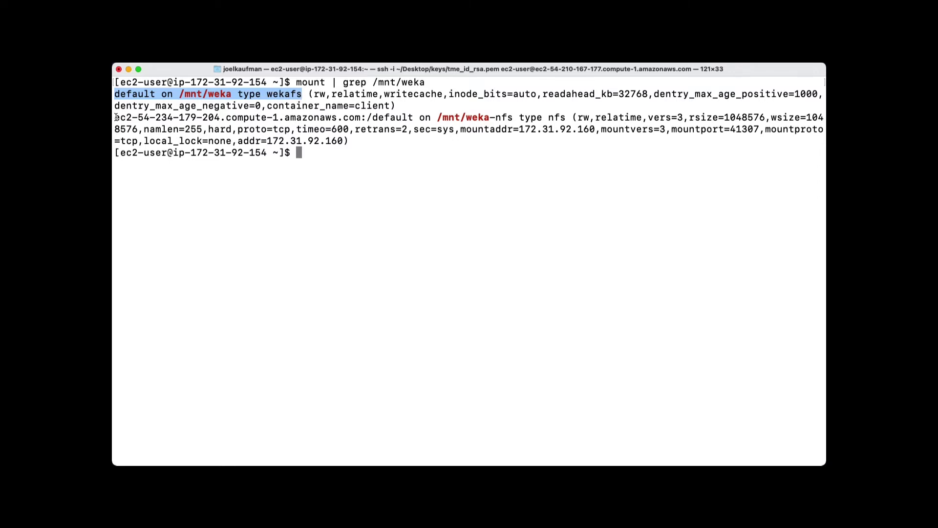
{"action": "left_click_drag", "start_coordinate": [117, 118], "coordinate": [564, 121]}
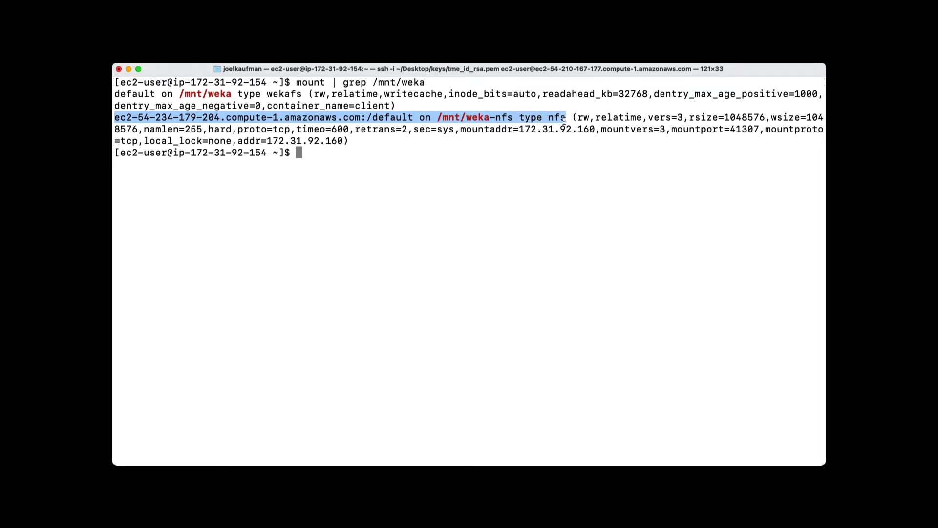
{"action": "left_click", "coordinate": [400, 160]}
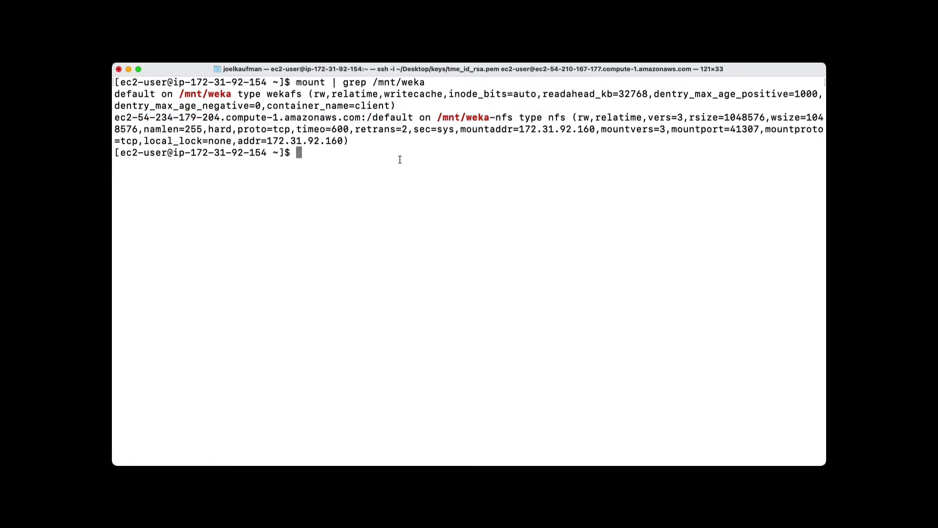
Run 'df -h | grep /mnt/weka' to show both mounts at 14T.
{"action": "key", "text": "Up"}
{"action": "key", "text": "Up"}
{"action": "key", "text": "Down"}
{"action": "key", "text": "Down"}
{"action": "type", "text": "df -h | grep /mnt/weka"}
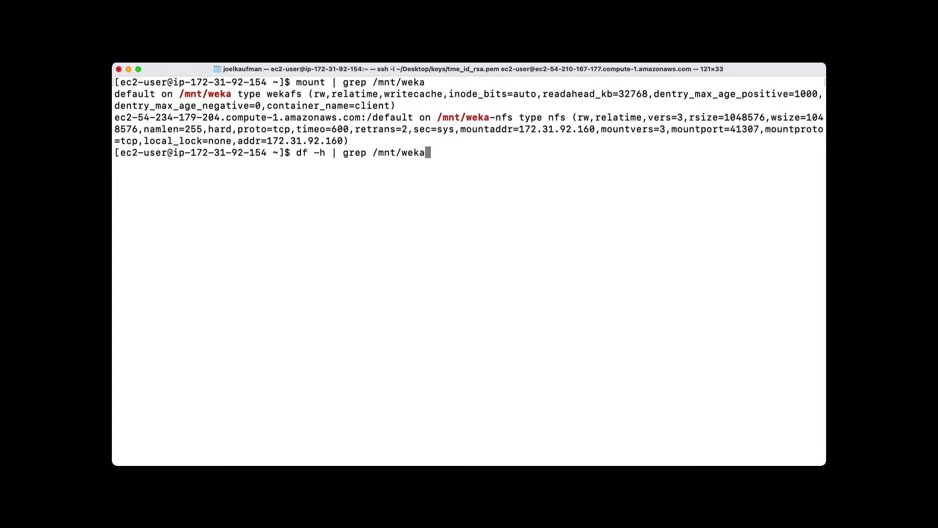
{"action": "key", "text": "Return"}
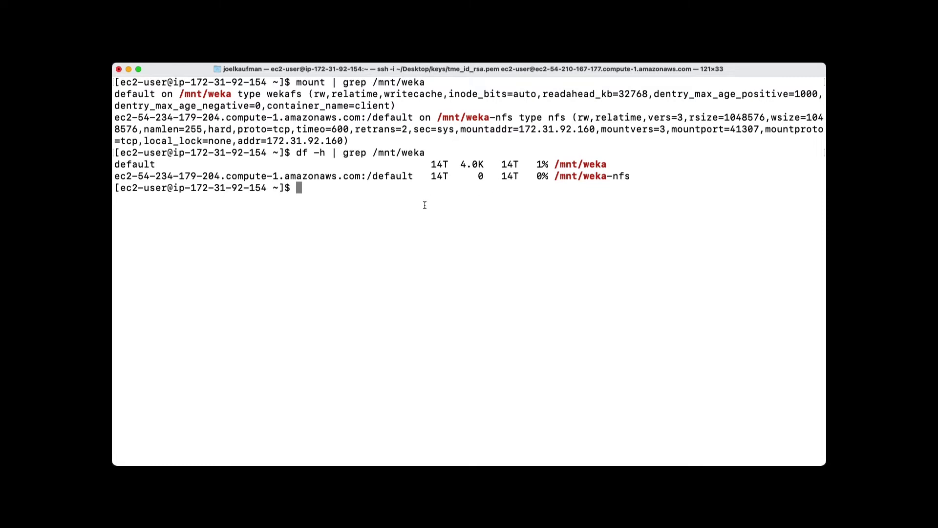
Change into /mnt/weka and list it, showing no files.
{"action": "type", "text": "cd /mnt/weka"}
{"action": "key", "text": "Return"}
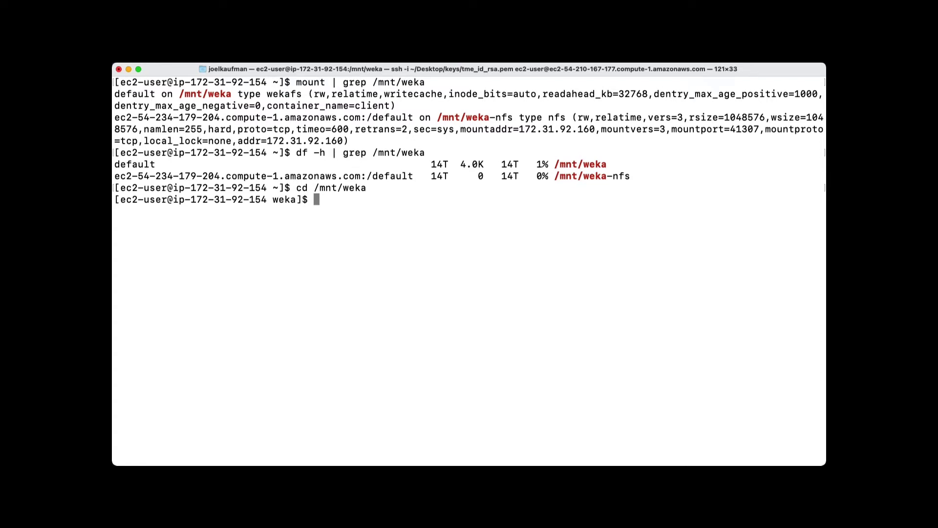
{"action": "type", "text": "ls"}
{"action": "key", "text": "Return"}
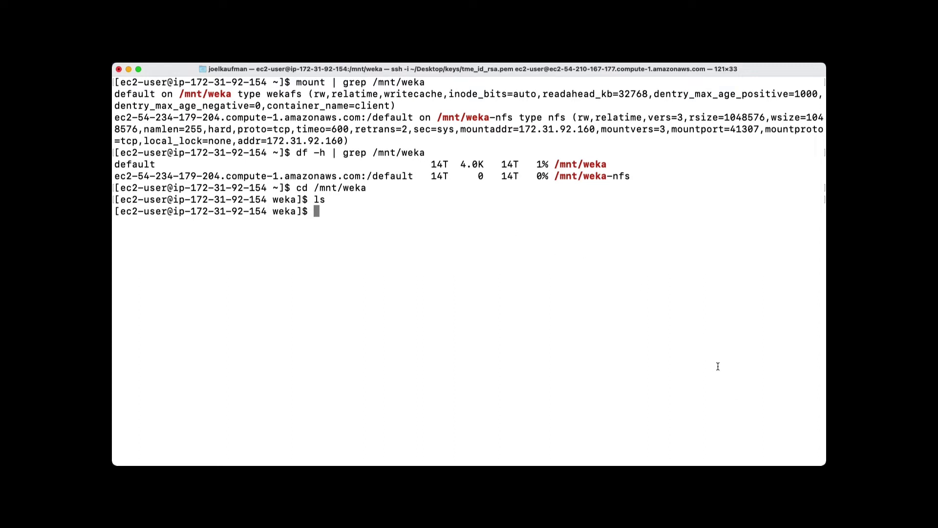
Create file1 with 'sudo dd if=/dev/random of=file1 bs=1M count=1' and verify it with 'ls -als'.
{"action": "left_click", "coordinate": [335, 212]}
{"action": "type", "text": "sudo dd if=/dev/random of=file1 bs=1M count=1"}
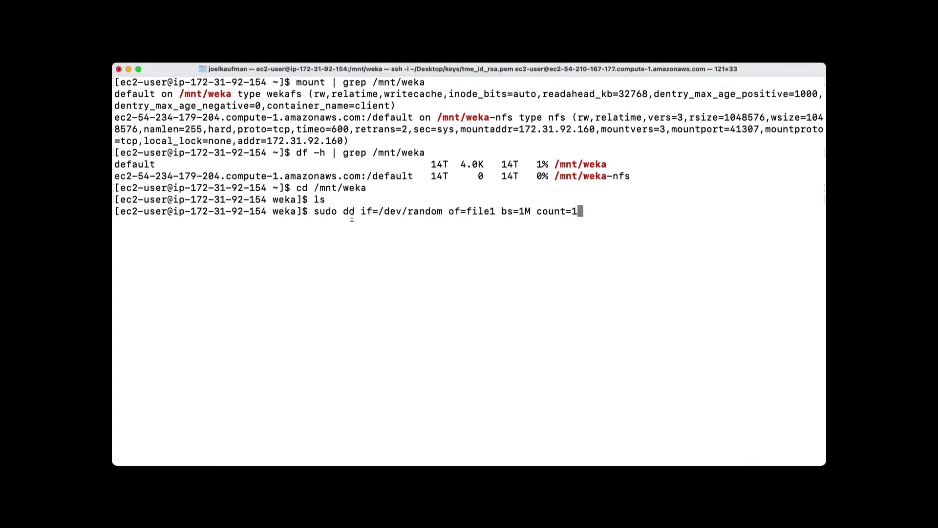
{"action": "key", "text": "Return"}
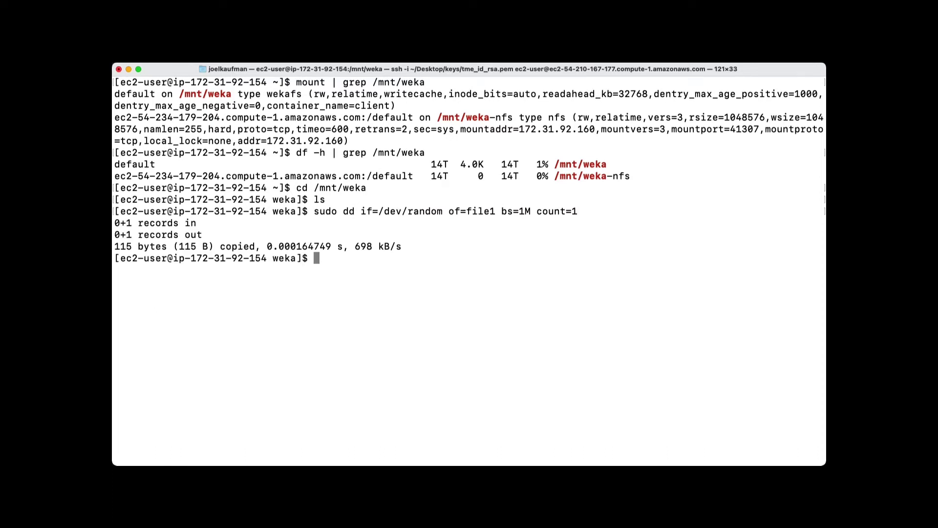
{"action": "type", "text": "ls -als"}
{"action": "key", "text": "Return"}
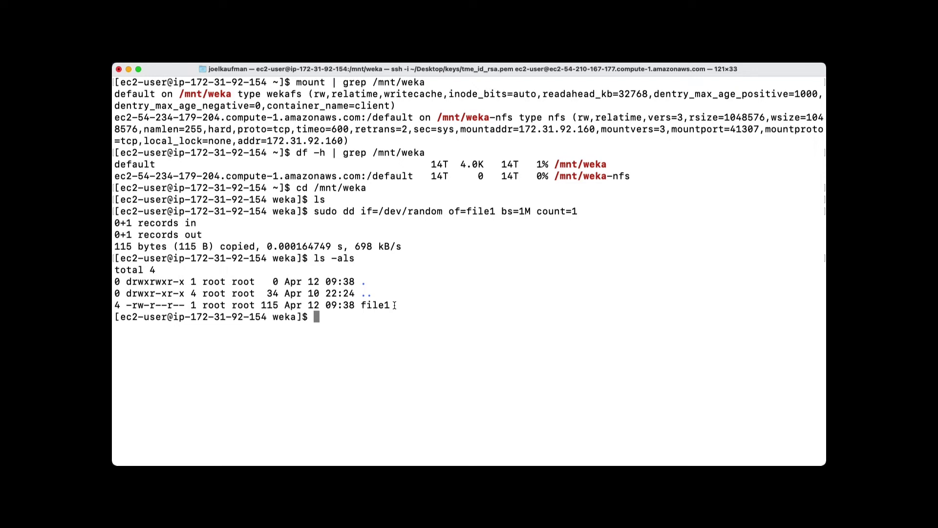
{"action": "left_click_drag", "start_coordinate": [395, 304], "coordinate": [115, 306]}
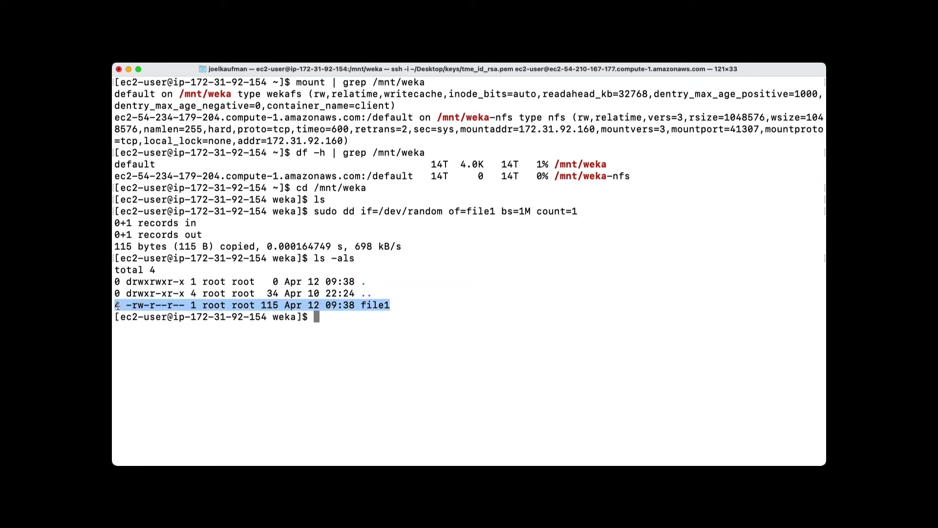
{"action": "left_click", "coordinate": [449, 355]}
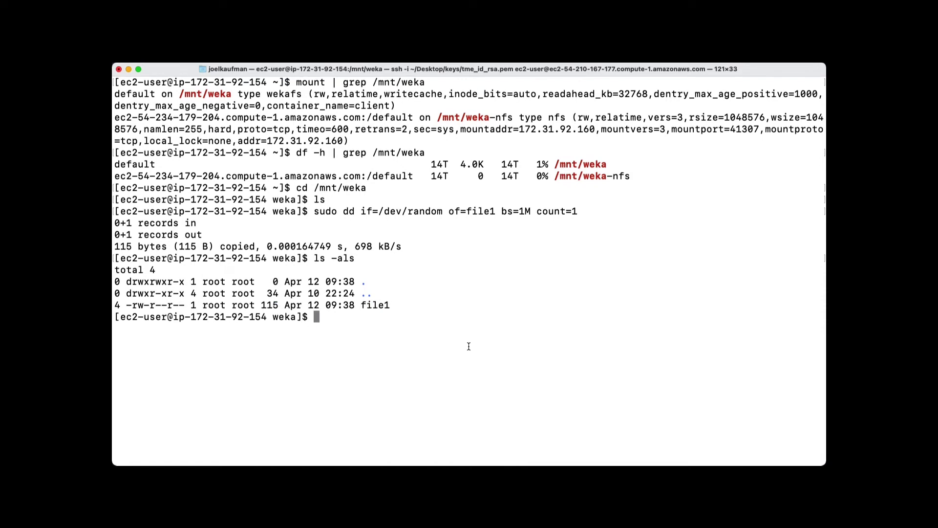
Run 'md5sum file1' and highlight the hash a2786631be147b32410cf4c51b543d15.
{"action": "type", "text": "md5sum file1"}
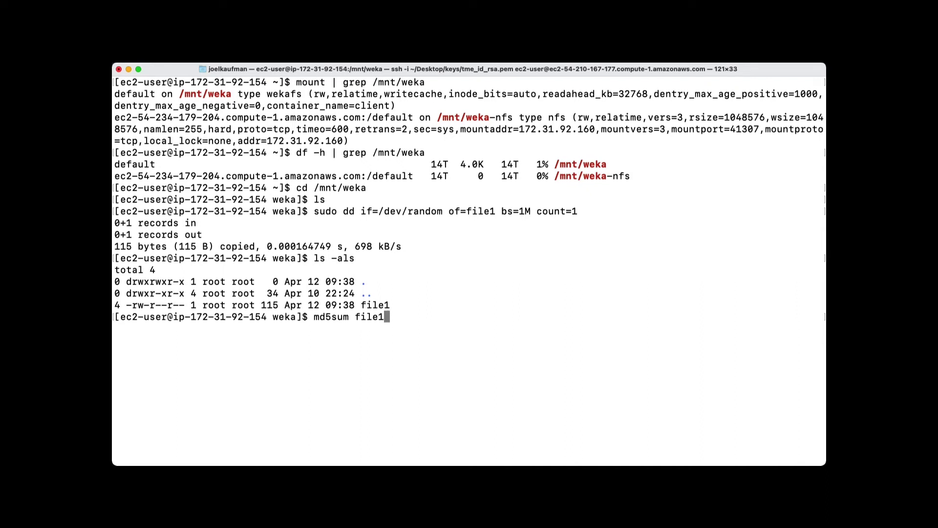
{"action": "key", "text": "Return"}
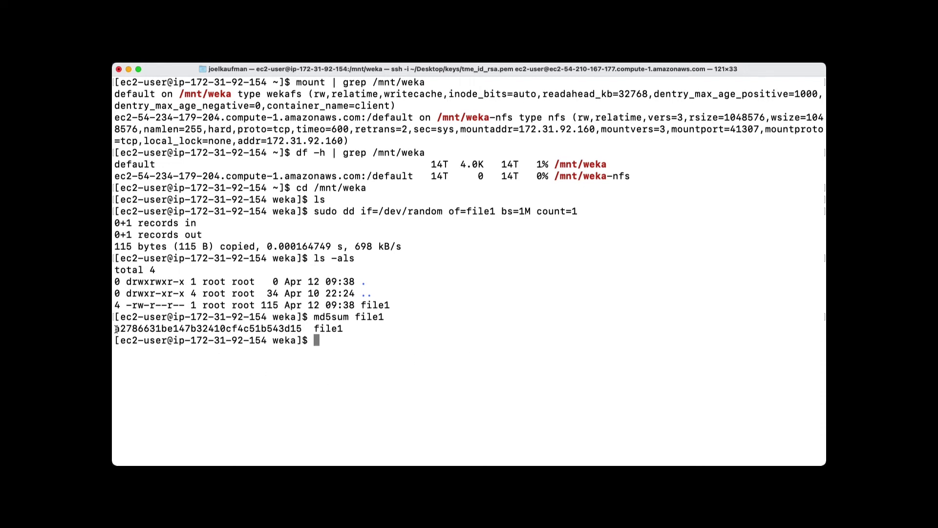
{"action": "left_click_drag", "start_coordinate": [115, 329], "coordinate": [301, 332]}
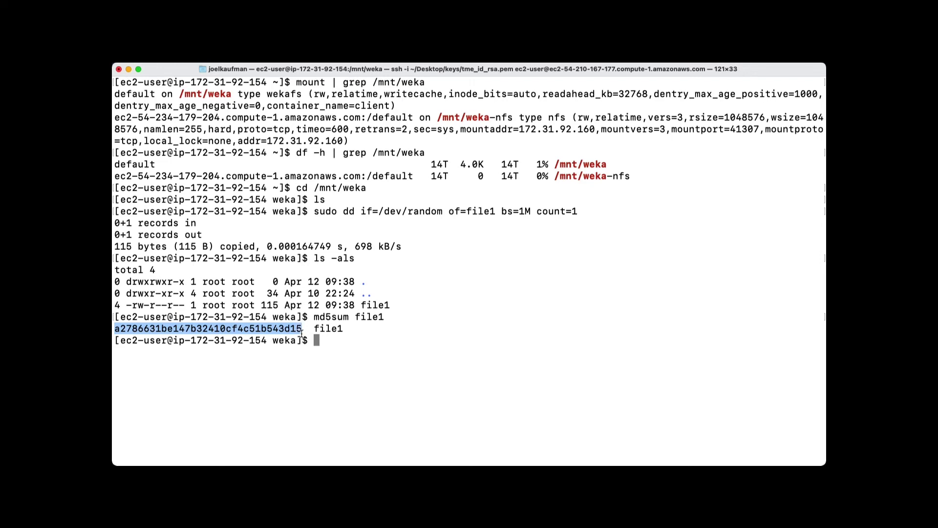
{"action": "left_click", "coordinate": [357, 384]}
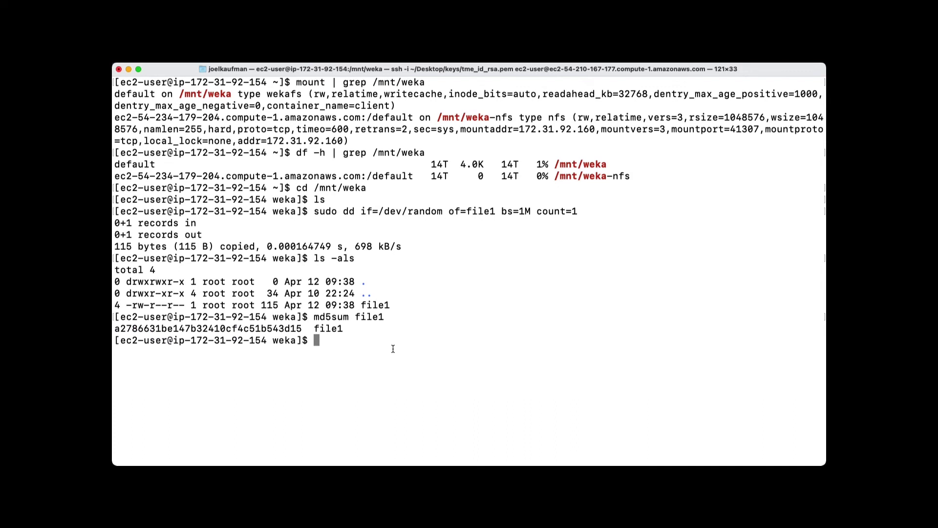
Change into /mnt/weka-nfs and list it with 'ls -als', showing the 115-byte file1.
{"action": "type", "text": "cd /mnt/weka-nfs"}
{"action": "key", "text": "Return"}
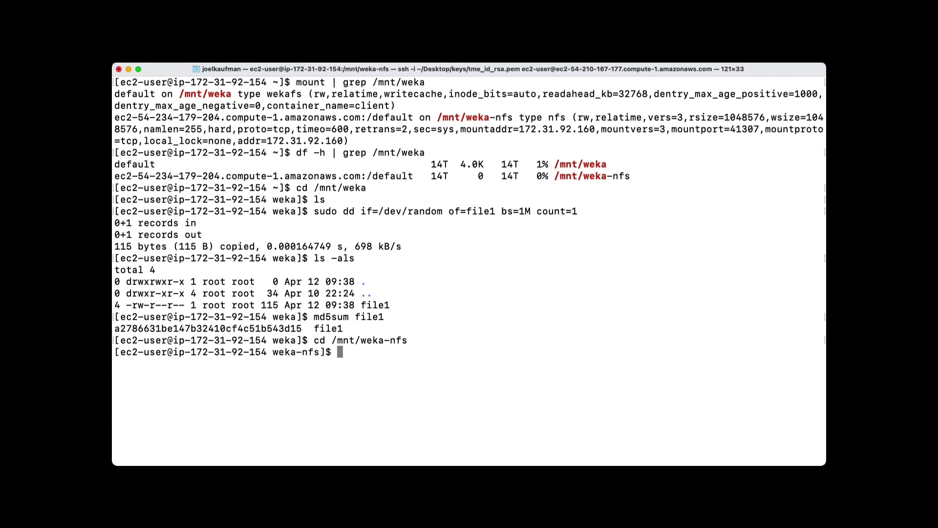
{"action": "type", "text": "ls -als"}
{"action": "key", "text": "Return"}
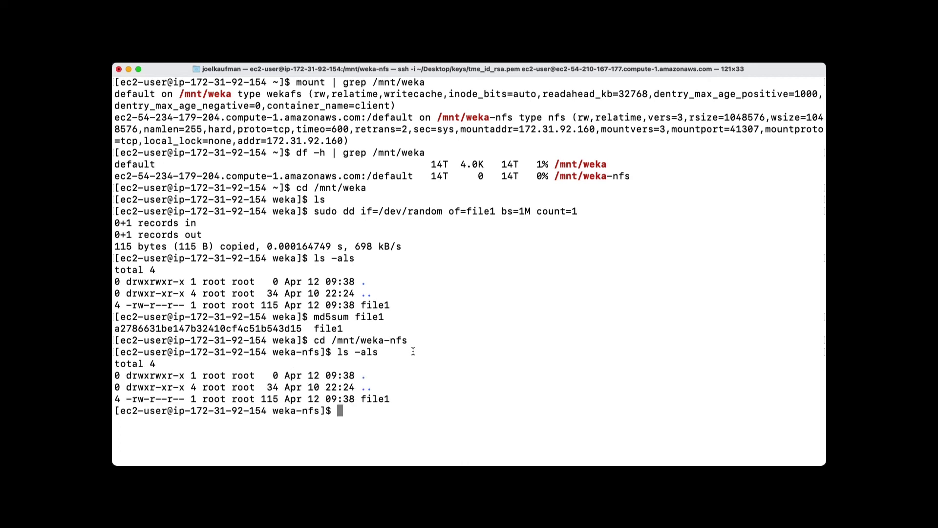
{"action": "left_click_drag", "start_coordinate": [389, 400], "coordinate": [360, 399]}
{"action": "left_click", "coordinate": [404, 411]}
Run 'md5sum file1' over NFS and highlight both matching a2786631be147b32410cf4c51b543d15 hashes.
{"action": "type", "text": "md5sum file1"}
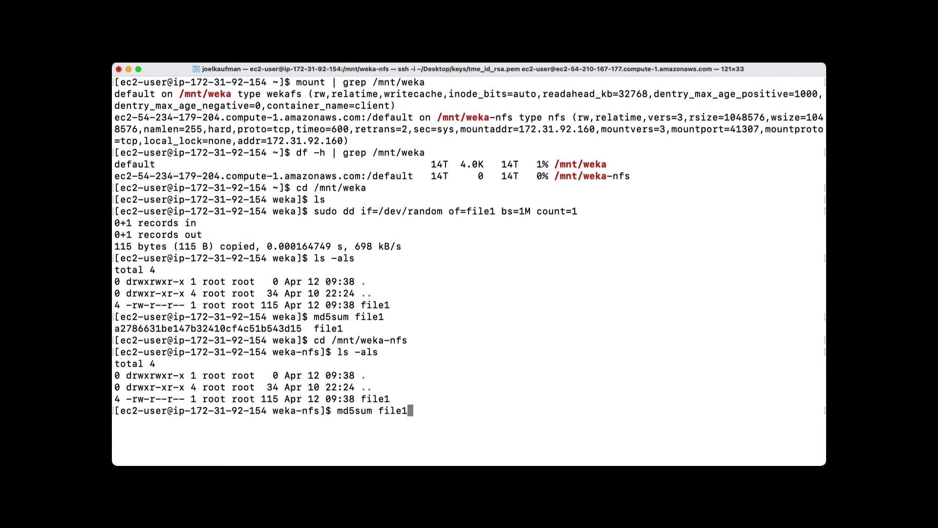
{"action": "key", "text": "Return"}
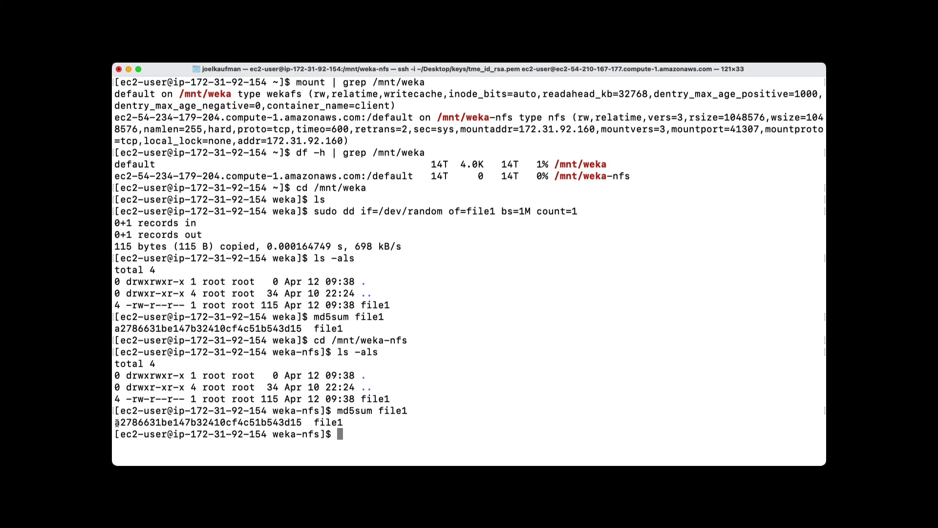
{"action": "left_click_drag", "start_coordinate": [116, 424], "coordinate": [300, 423]}
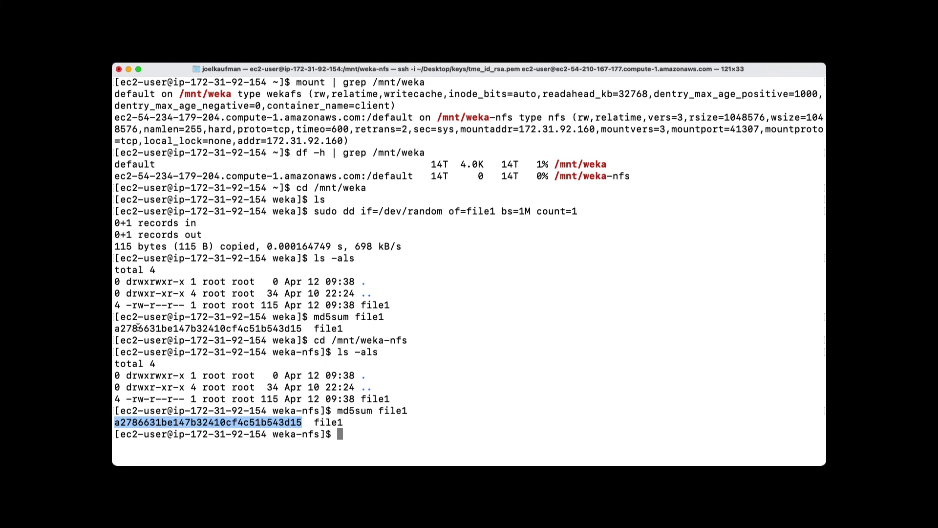
{"action": "left_click_drag", "start_coordinate": [116, 328], "coordinate": [301, 332]}
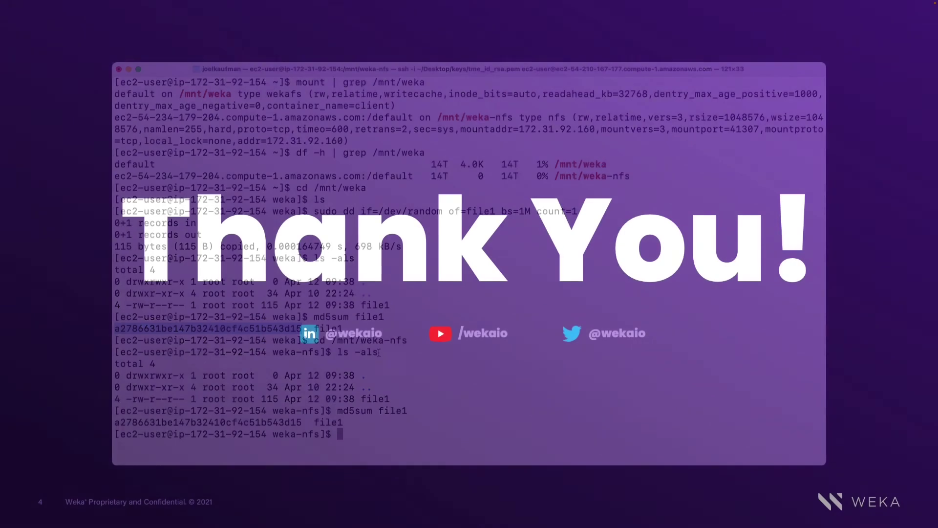